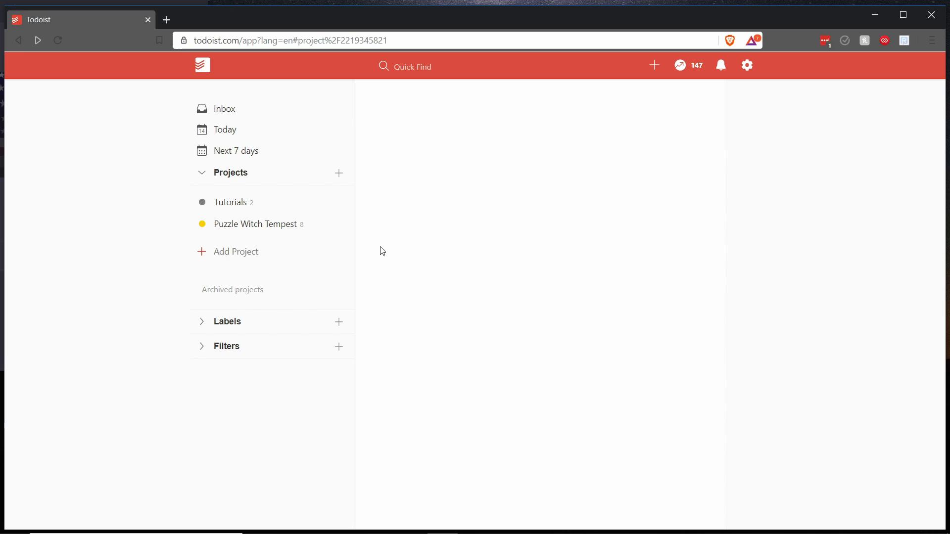
Create a Teal project named with the user's name plus 'Tutorials Tutorial'
click(251, 256)
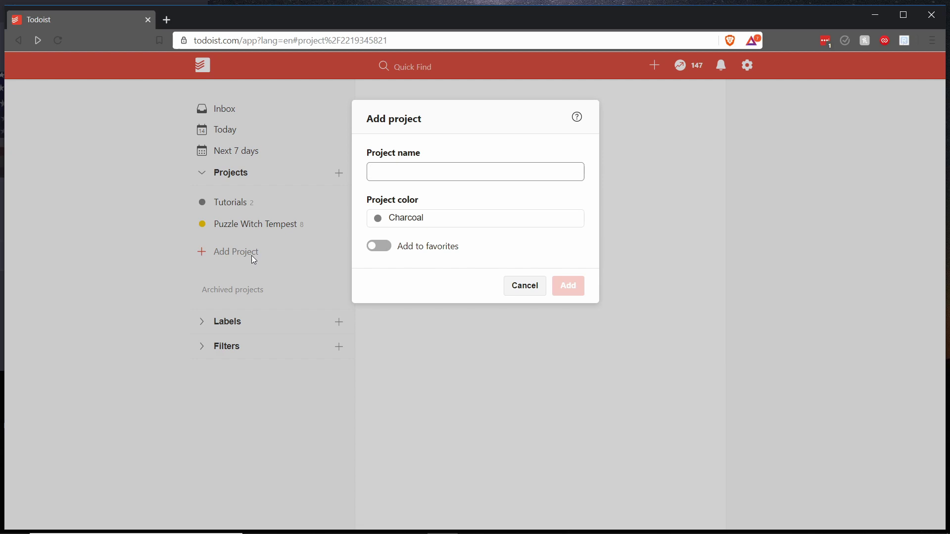
text(Chris)
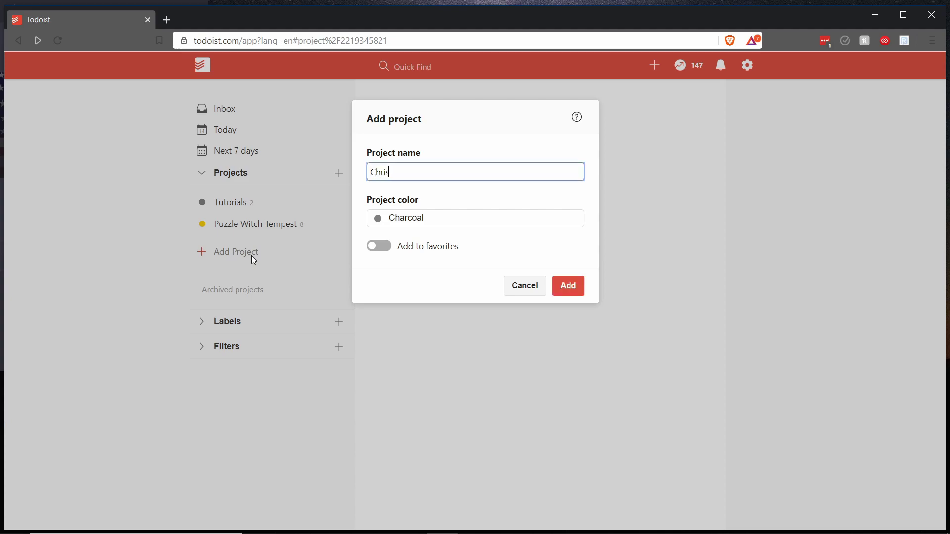
text(' Tutorials Tutorial)
click(435, 226)
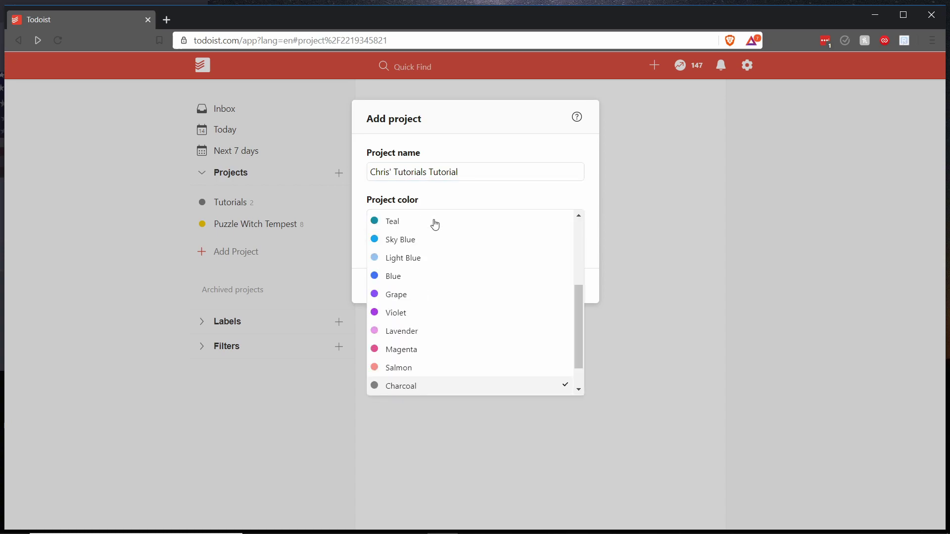
scroll(446, 341, up, 3)
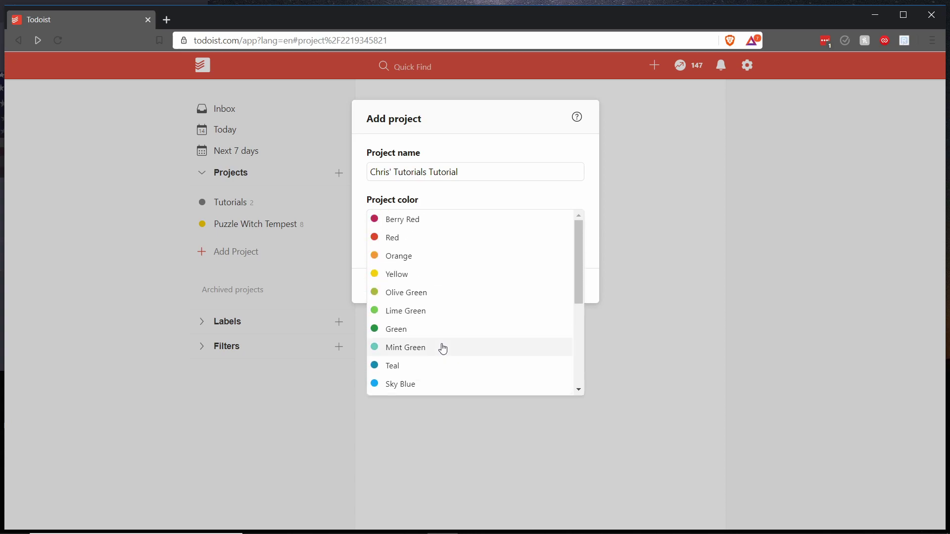
click(404, 367)
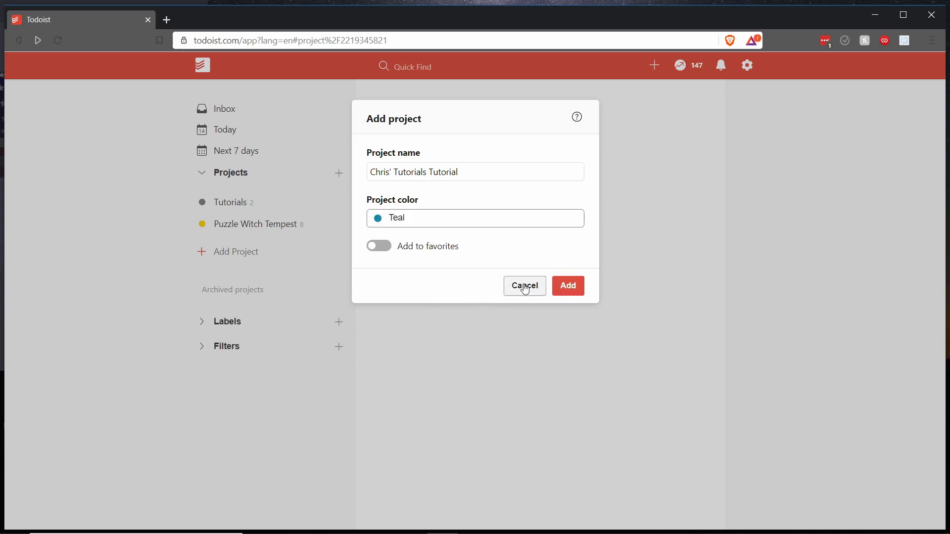
click(569, 286)
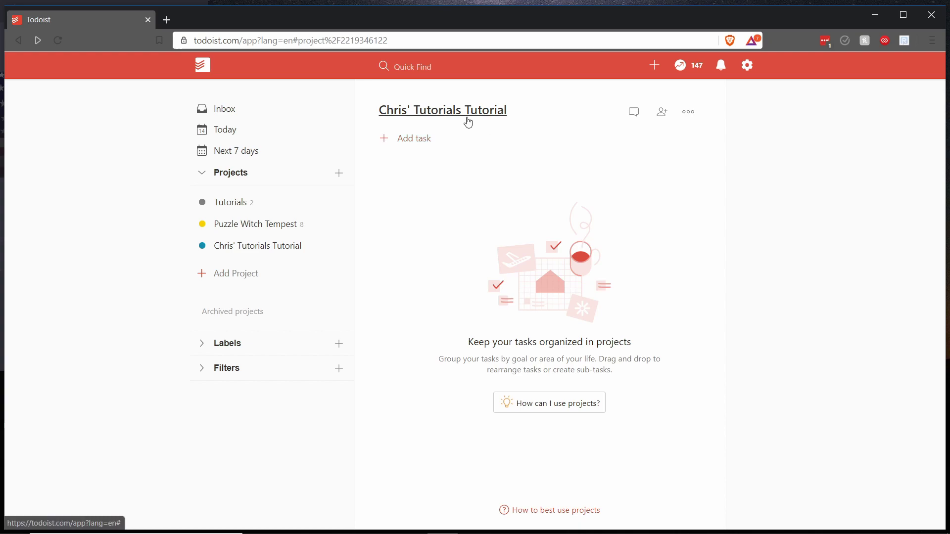
Switch between projects and settle on the new tutorial project's task view
click(274, 247)
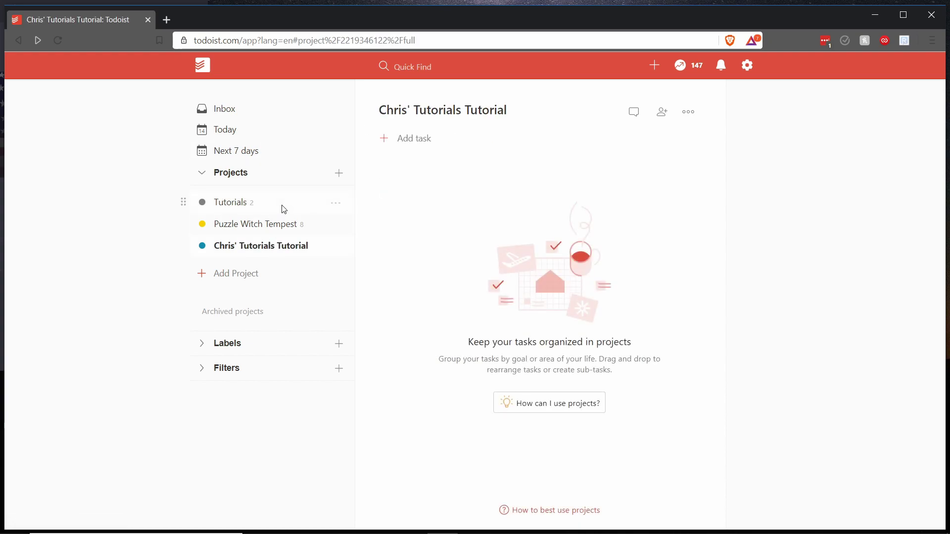
click(282, 207)
click(286, 245)
click(287, 207)
click(290, 255)
Start a new task, check the priority levels without changing them, and focus the name field
click(420, 144)
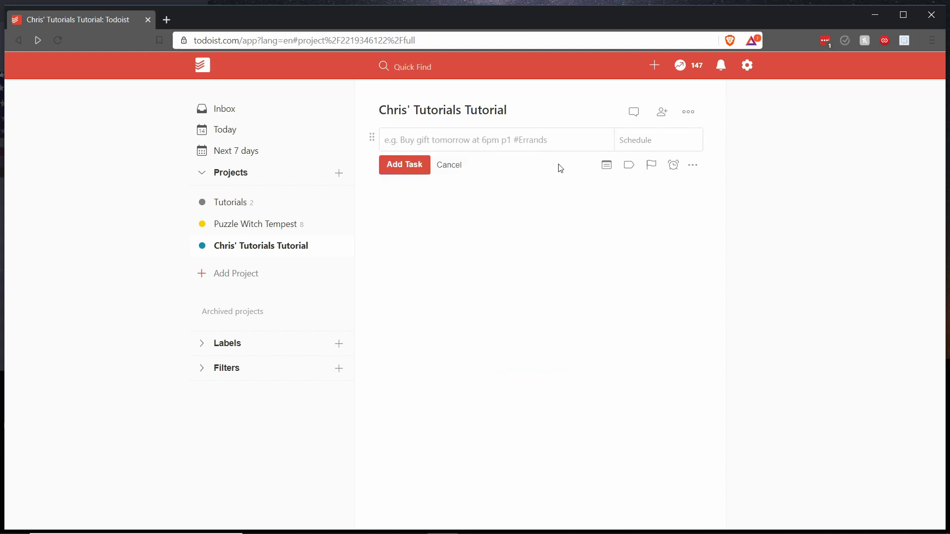
click(653, 169)
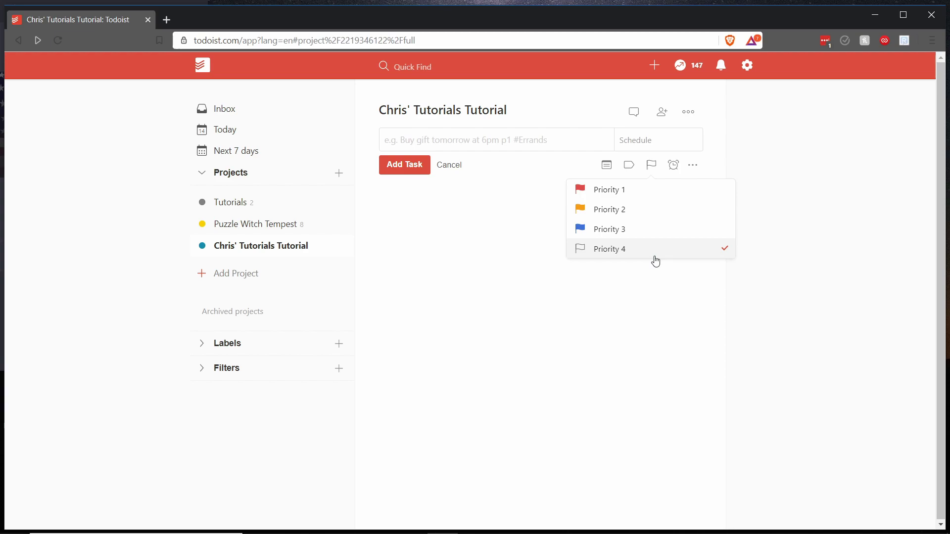
click(653, 167)
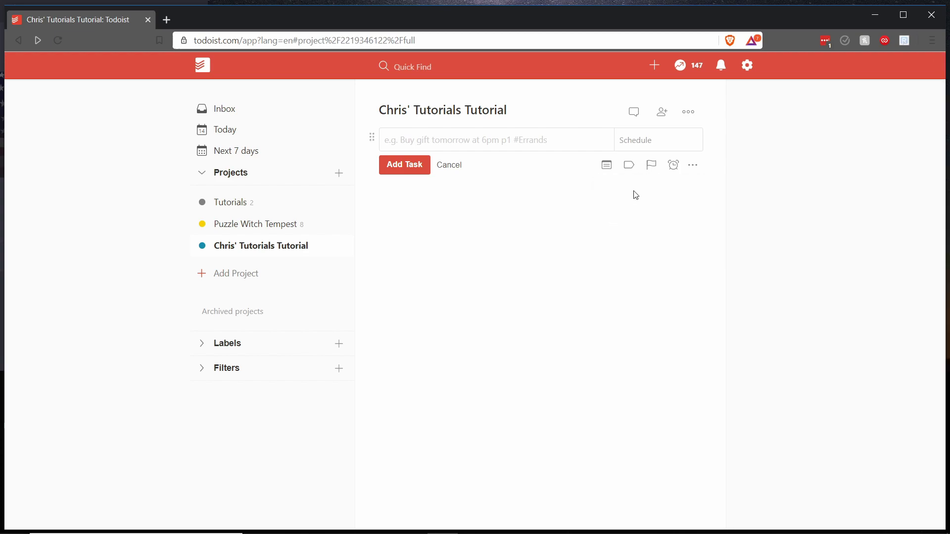
click(651, 166)
click(651, 167)
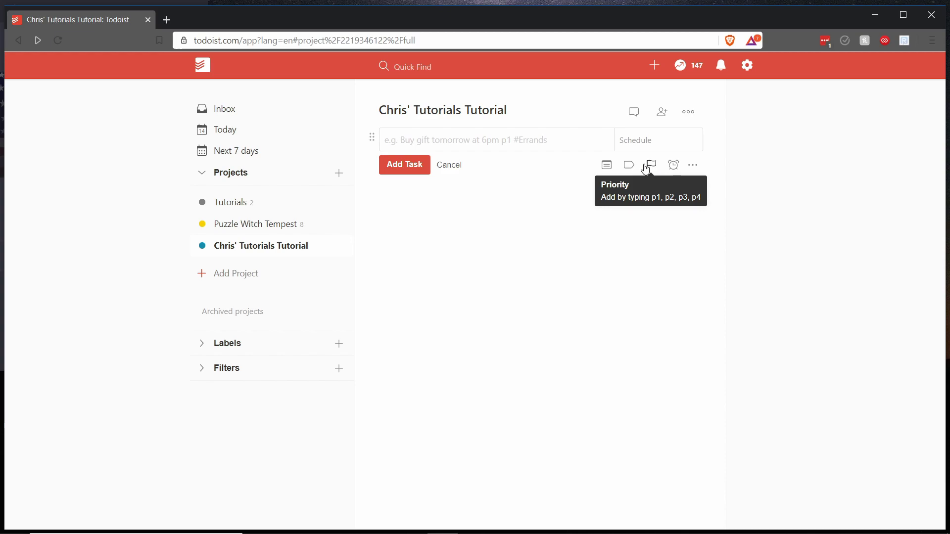
click(576, 143)
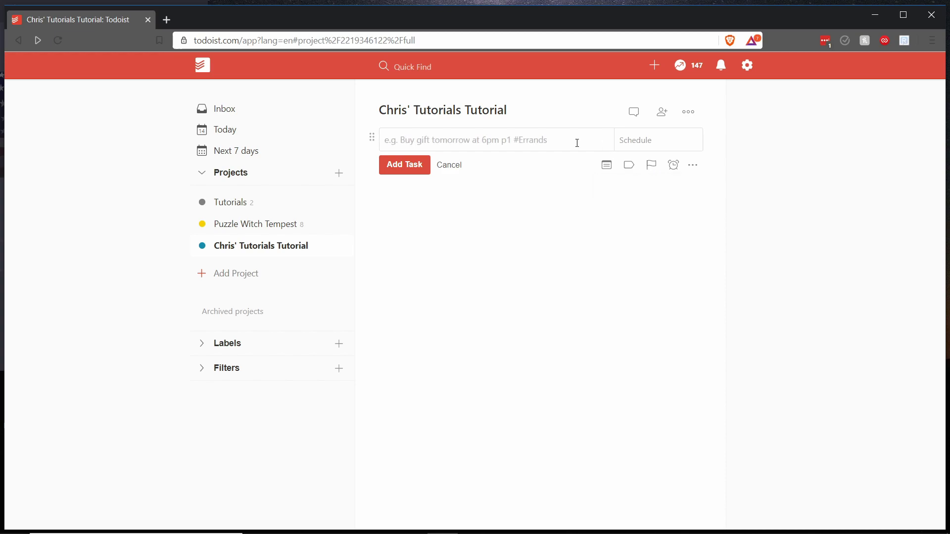
Add tasks with priority prefixes: p2 Make a Tutorial, p4 Eat Lunch, p1 Write some Code
text(p)
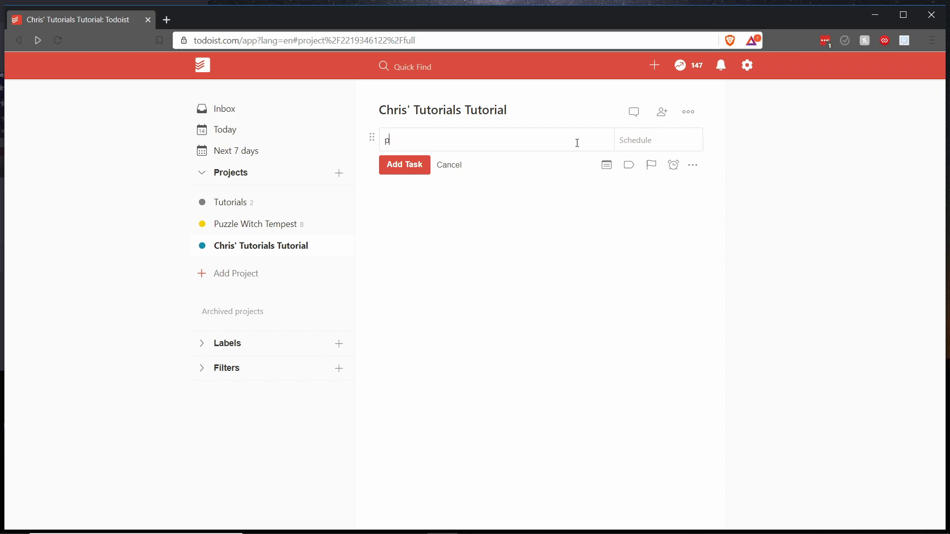
text(2)
text(Make a Tutor)
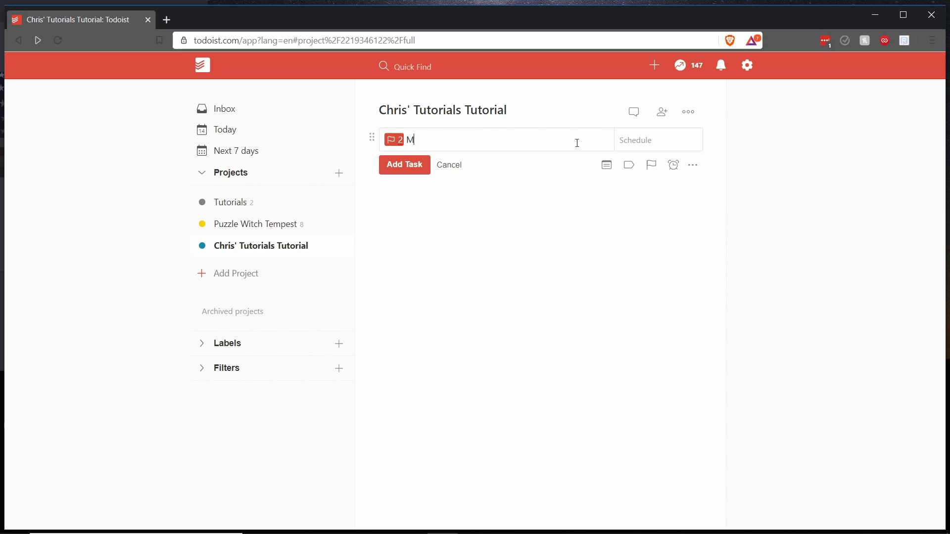
text(ial)
click(414, 174)
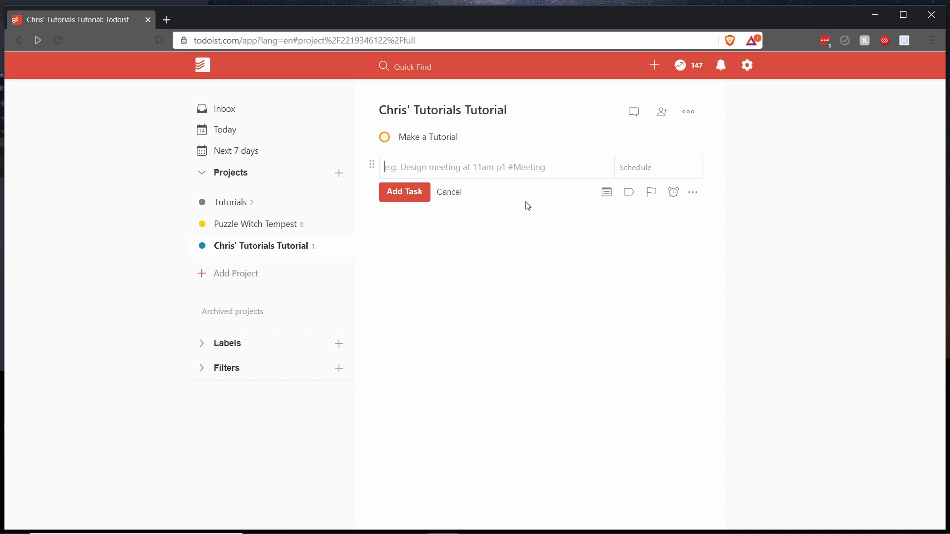
text(p4)
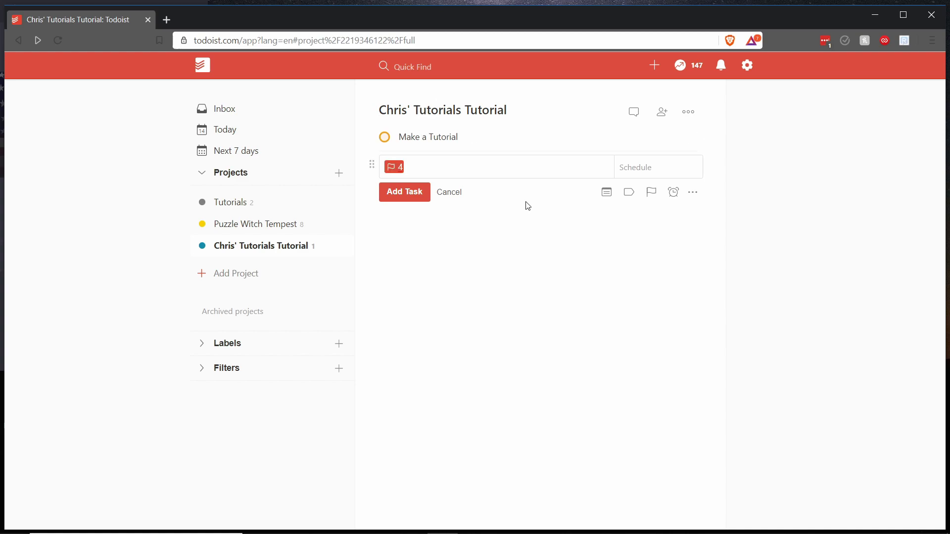
text(Eat Lunch)
click(420, 200)
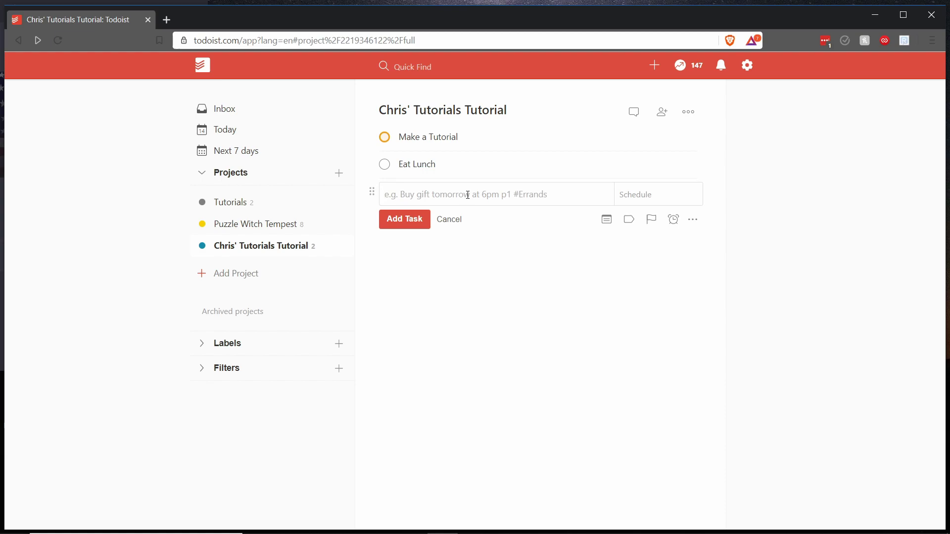
text(p1 )
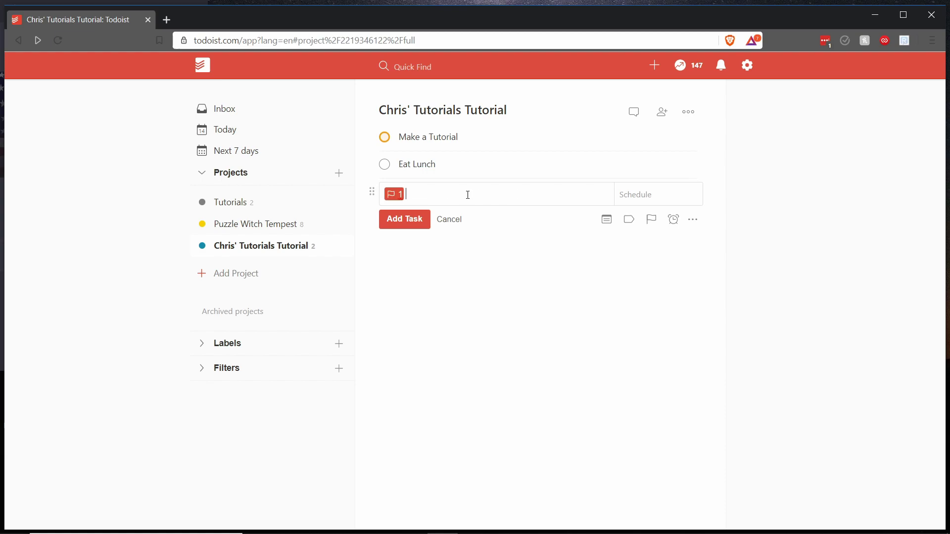
text(Write some Code)
key(Return)
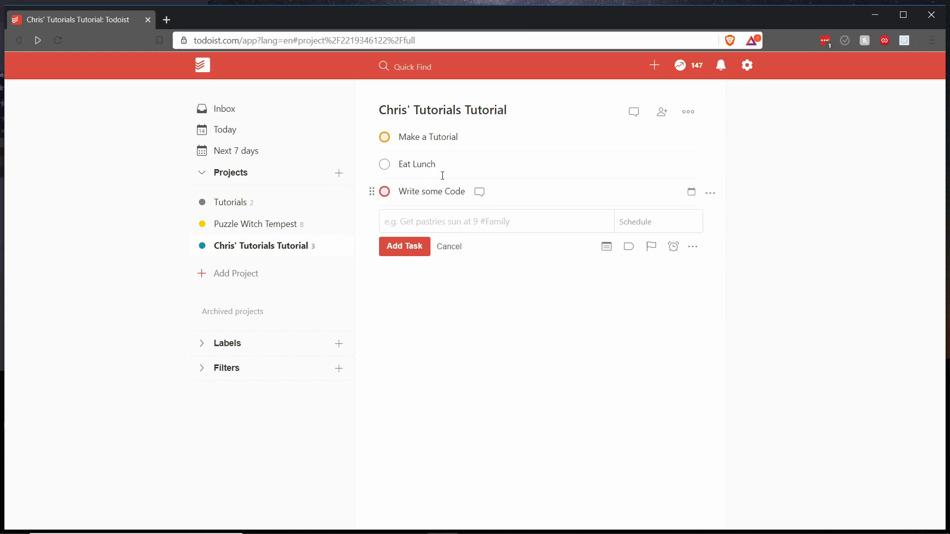
Sort the project's tasks by priority from the project actions menu
click(690, 113)
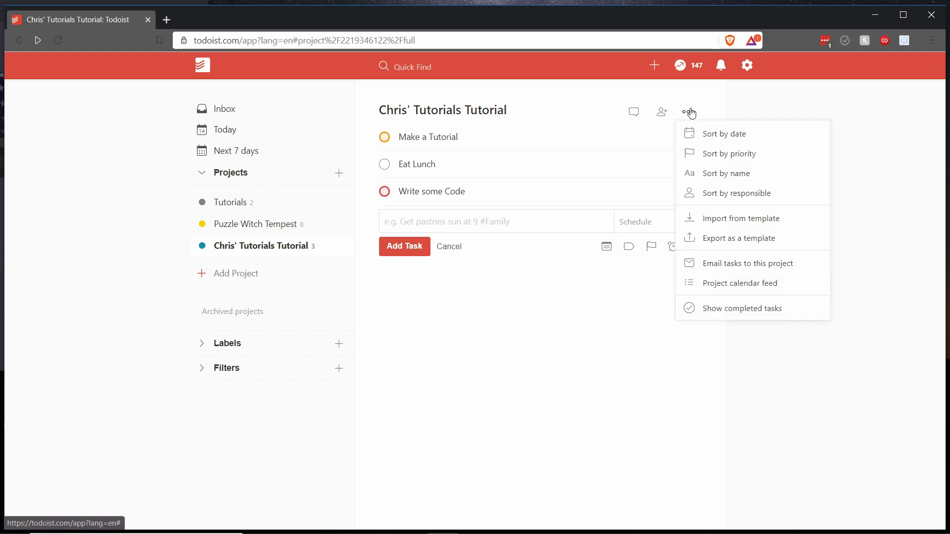
click(709, 154)
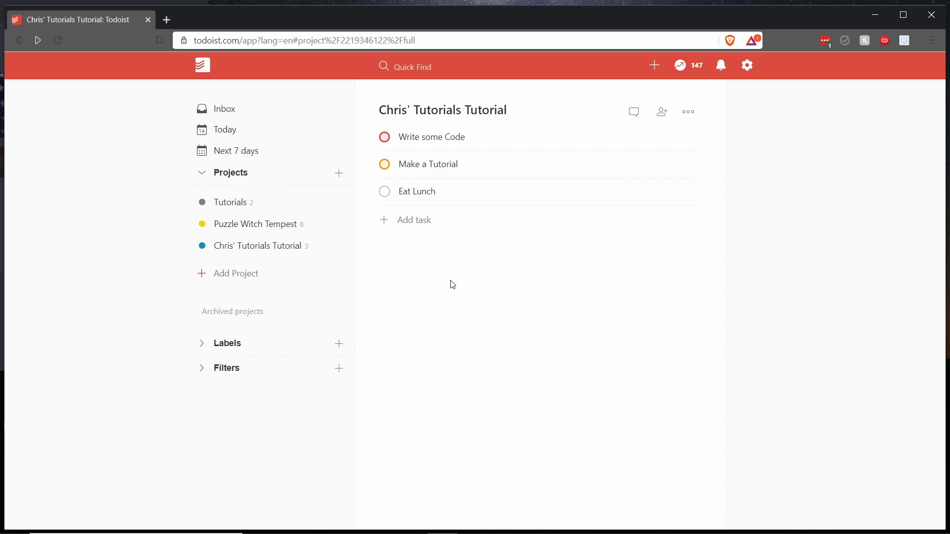
Draft a new task 'p1Character Movement' and show its sub-task nesting options
click(401, 225)
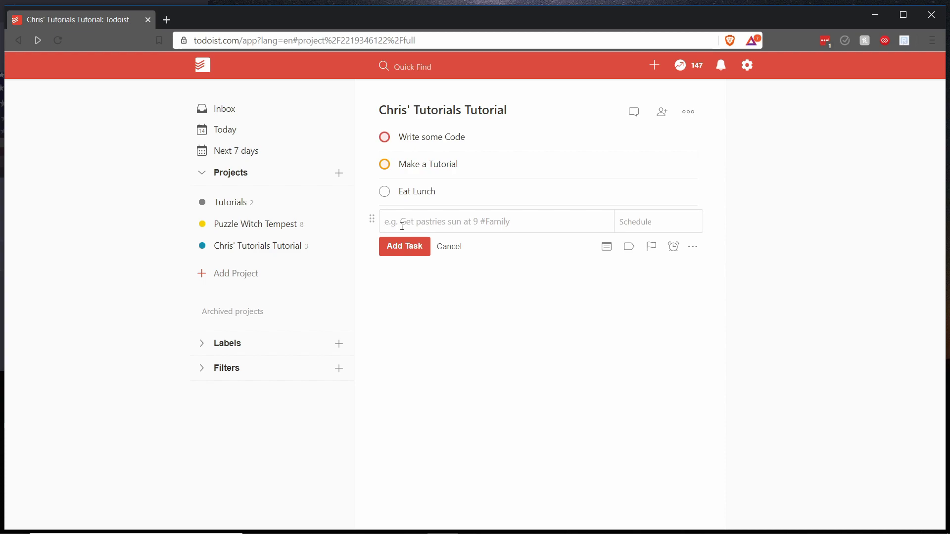
text(p1)
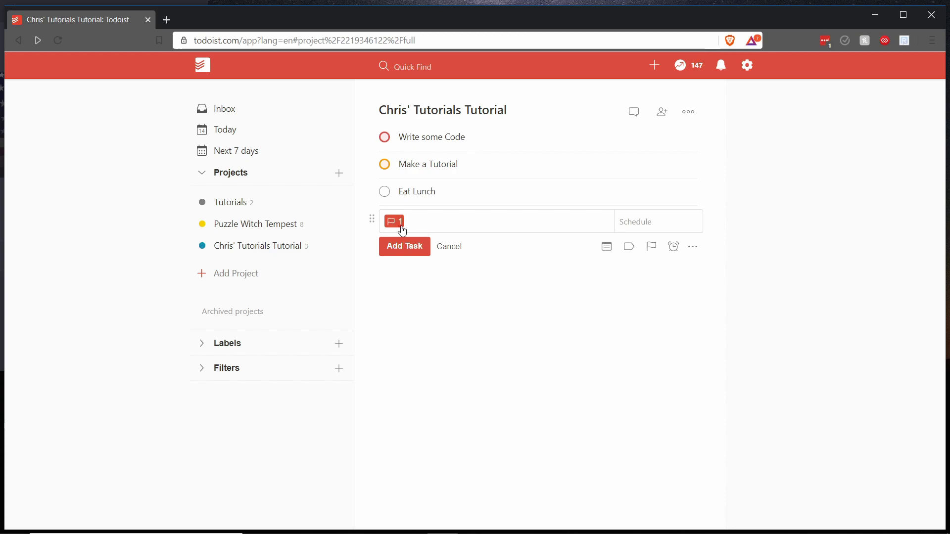
text(Character Movement)
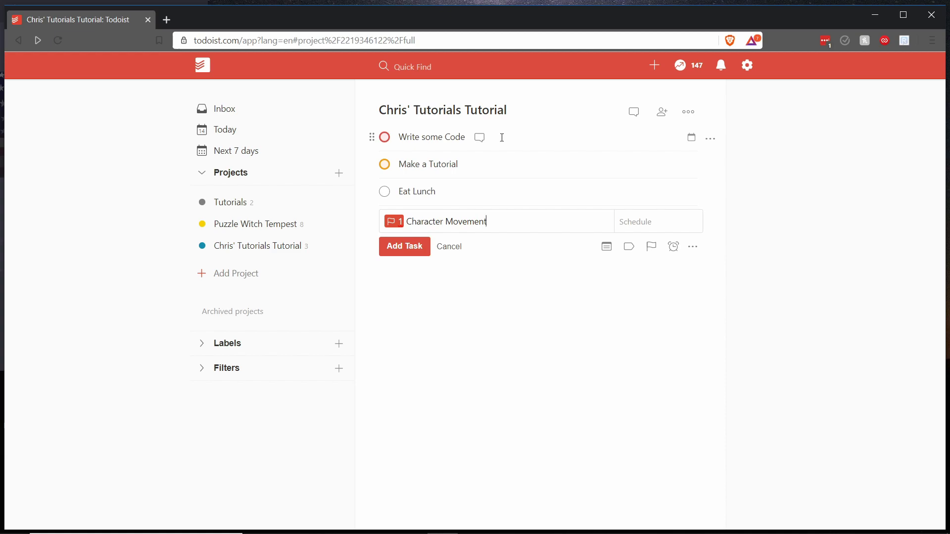
click(693, 249)
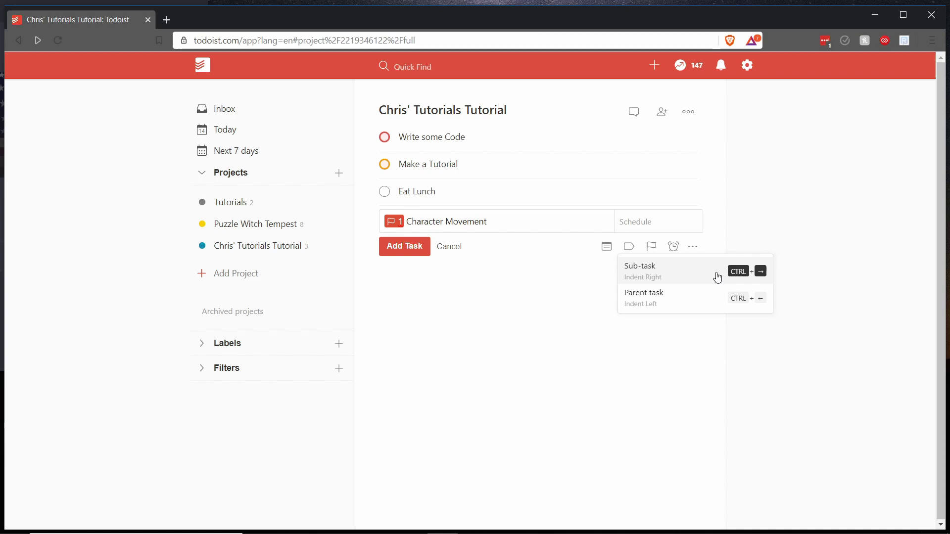
Try indenting and dragging the Character Movement draft to reposition it
click(689, 254)
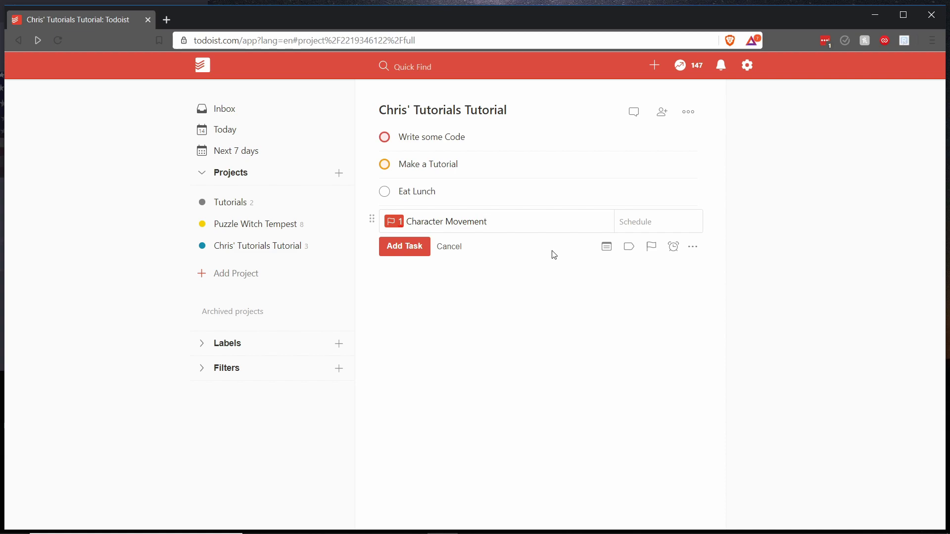
key(Tab)
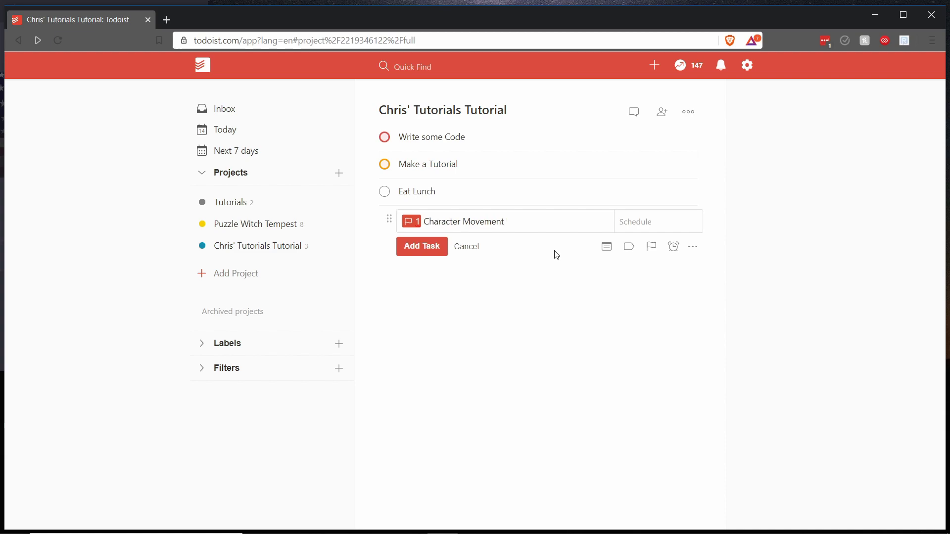
key(shift+Tab)
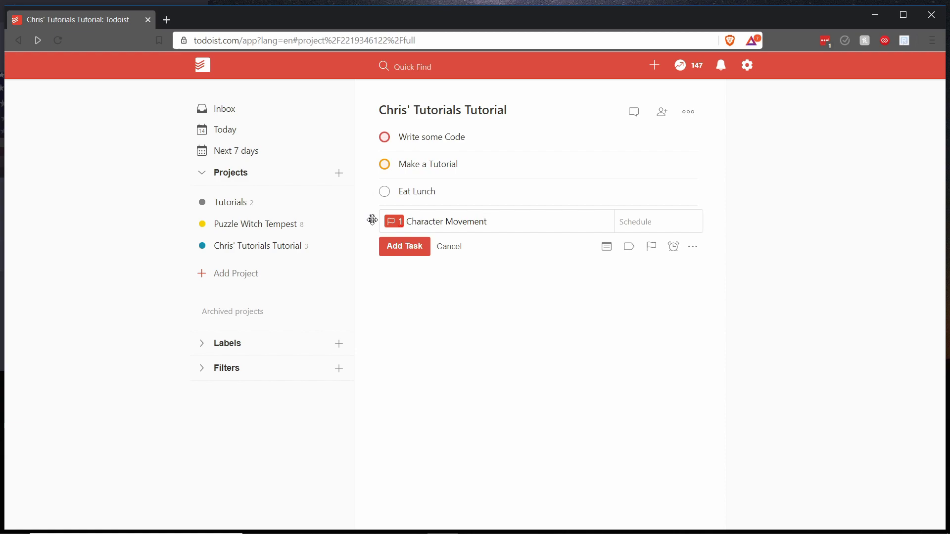
drag(372, 219, 374, 181)
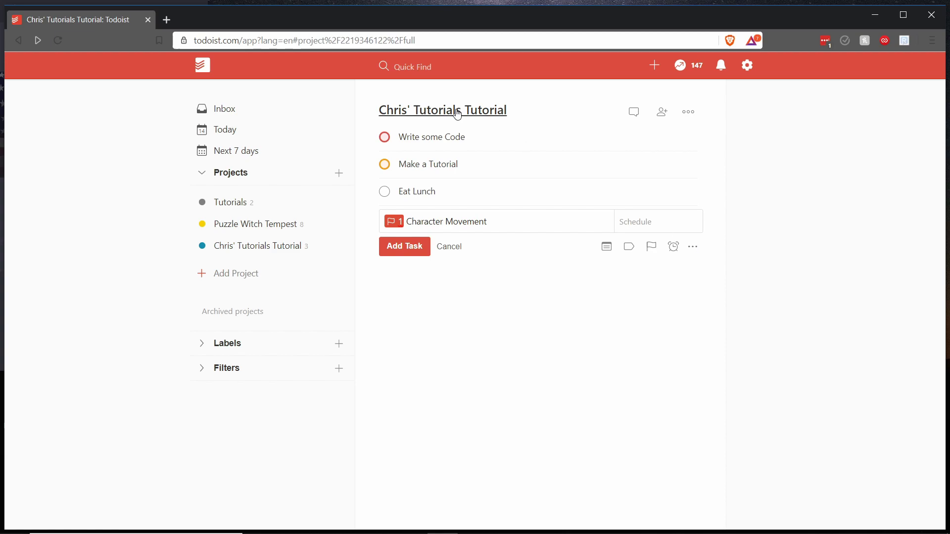
click(699, 252)
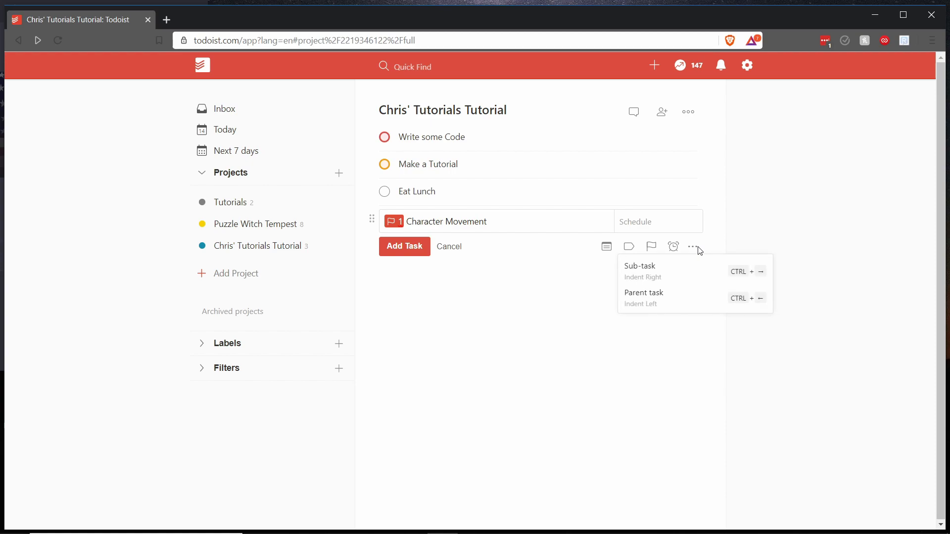
click(549, 224)
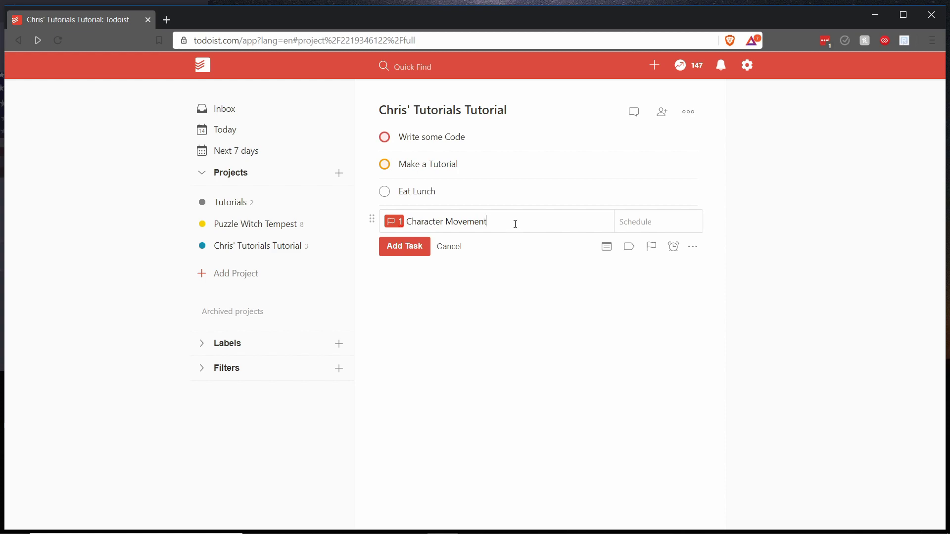
Indent Character Movement under Write some Code and add it as a sub-task
key(ctrl+bracketright)
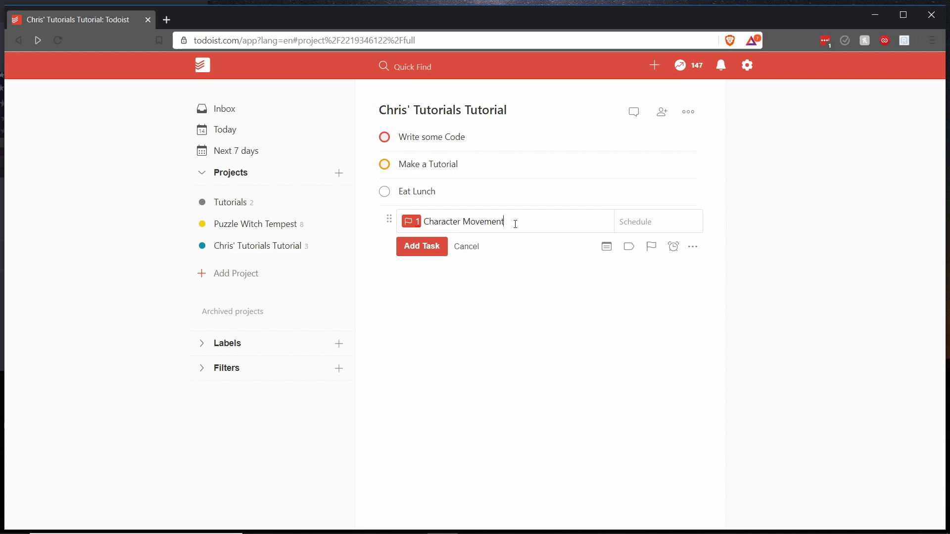
key(ctrl+bracketleft)
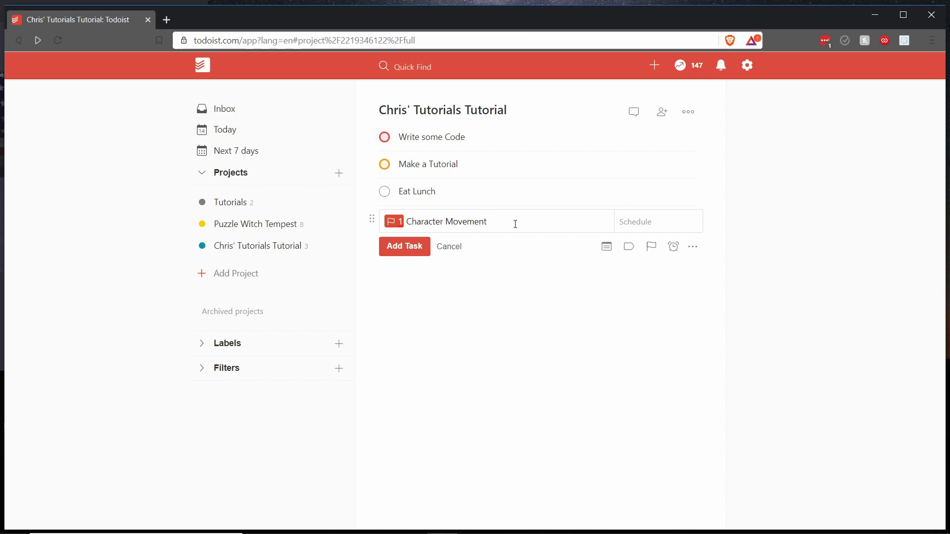
key(ctrl+bracketright)
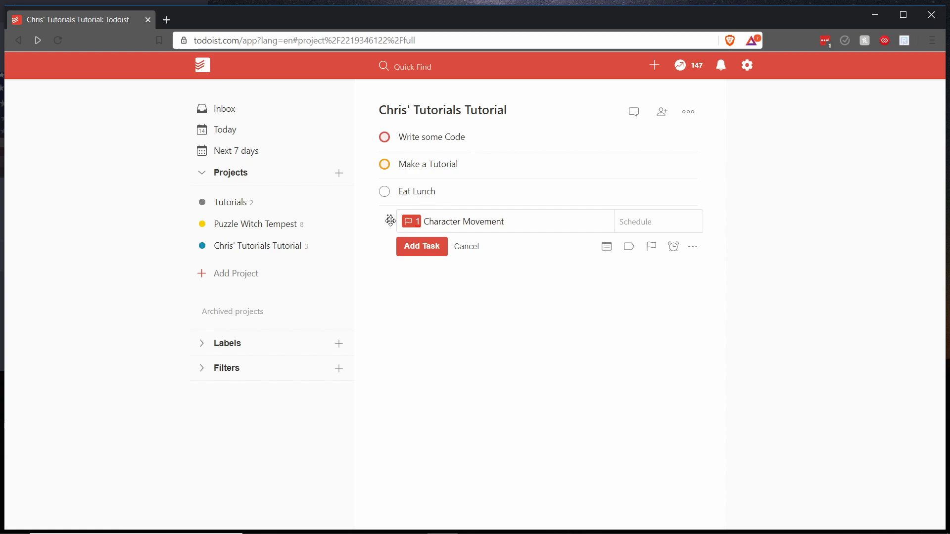
drag(391, 221, 404, 163)
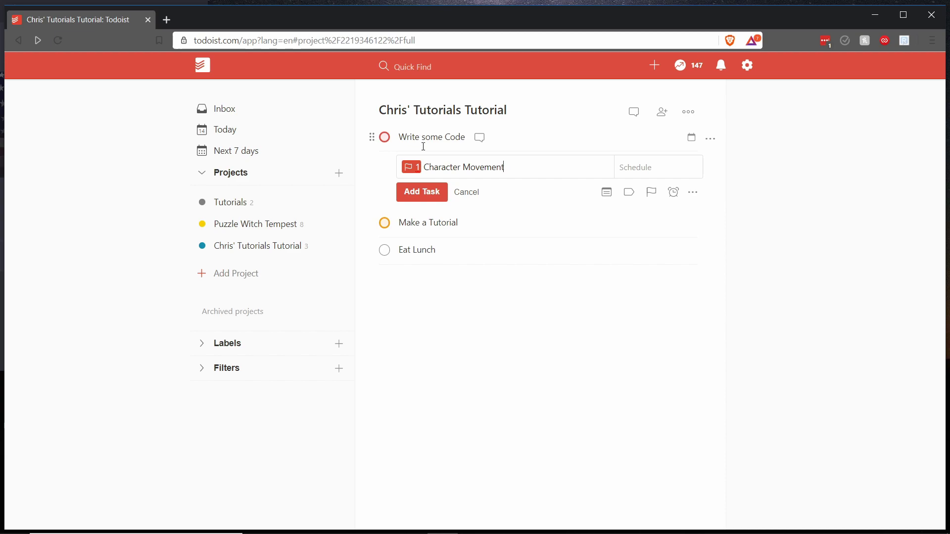
click(416, 193)
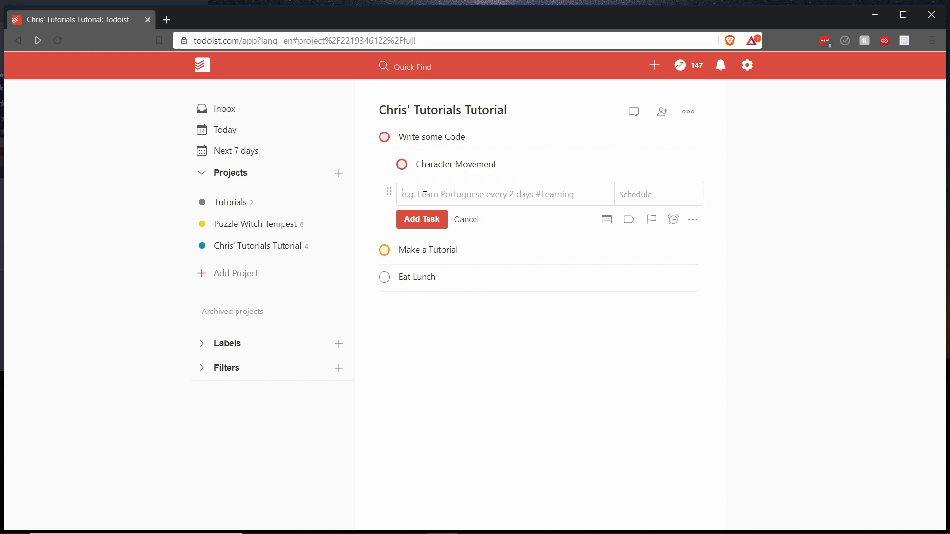
Add Character Attack Code at priority 2 as a sub-task of Write some Code
key(shift+Tab)
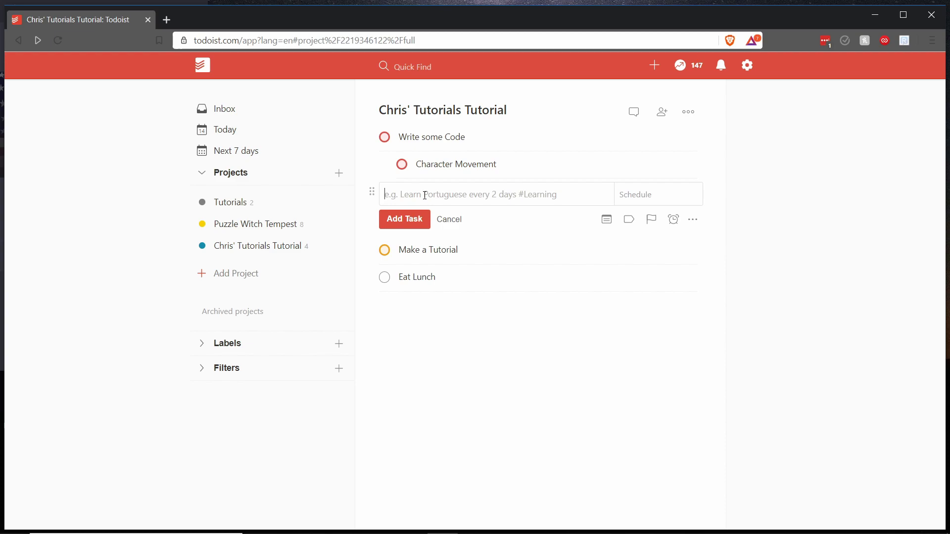
key(Tab)
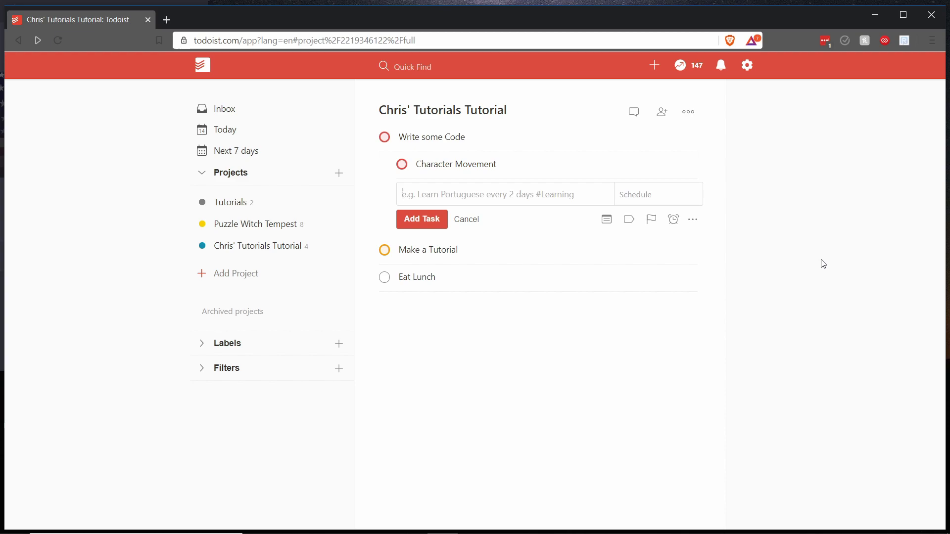
text(p2)
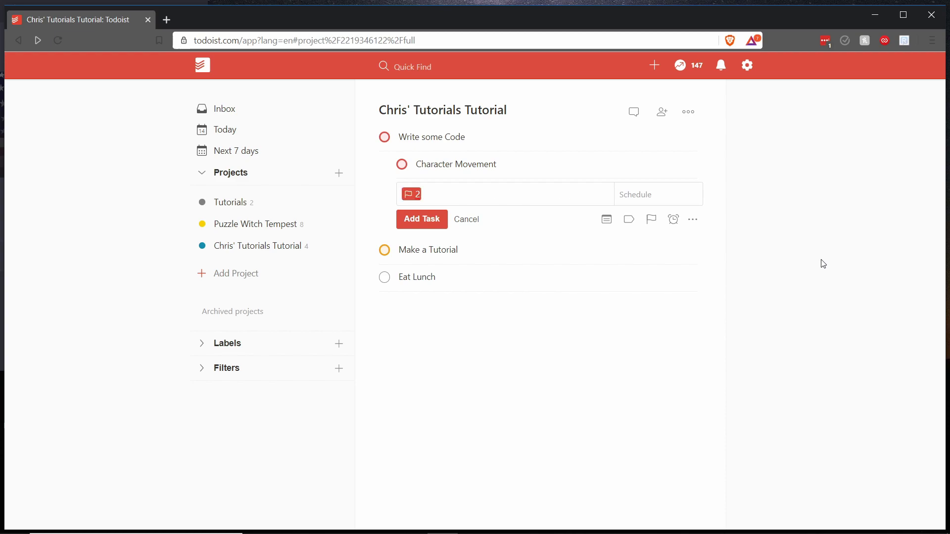
text(Character Attack Code)
key(Return)
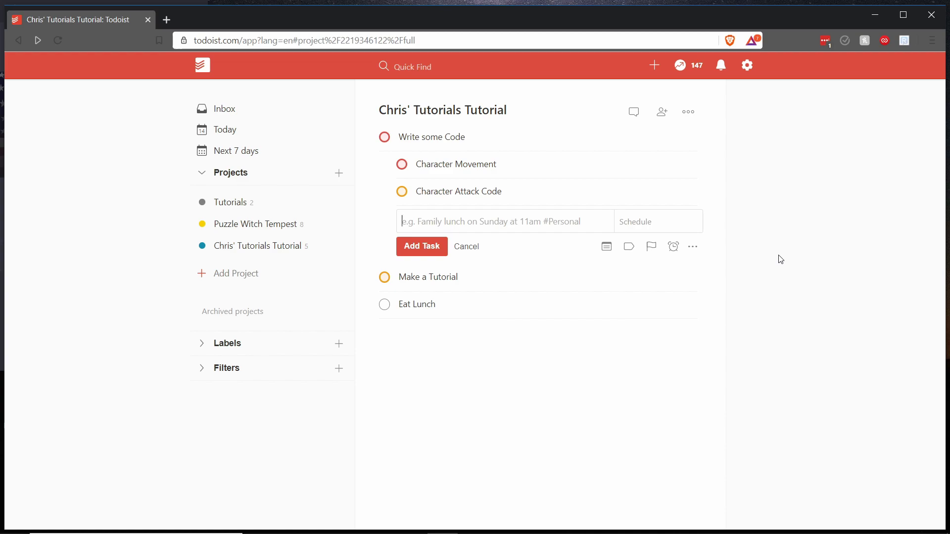
Nest Open Visual Studio at priority 1 beneath Character Attack Code
key(Tab)
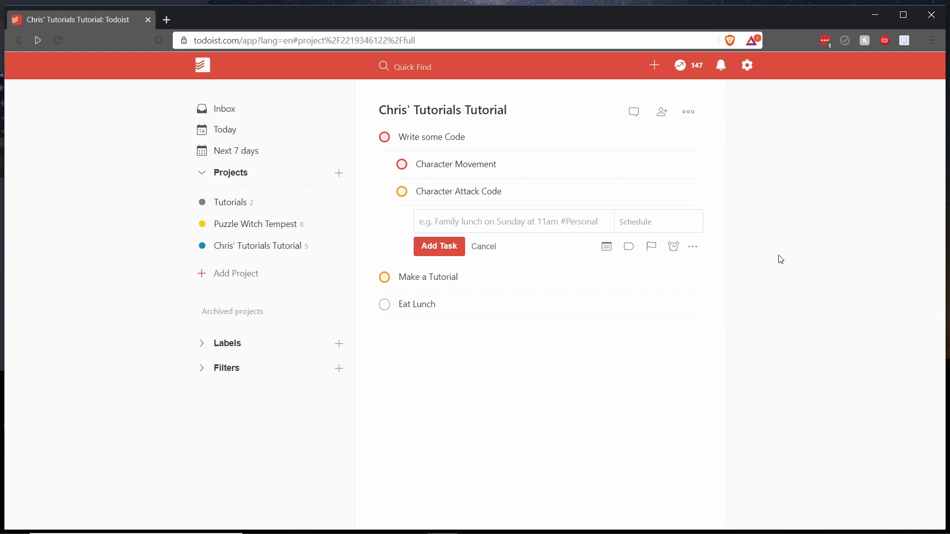
text(Open Visual stu)
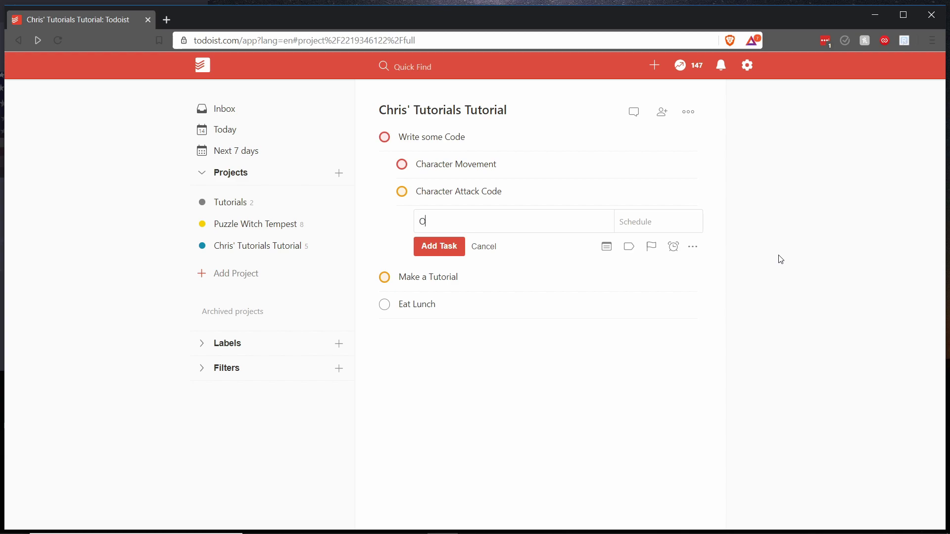
key(BackSpace)
key(BackSpace)
key(BackSpace)
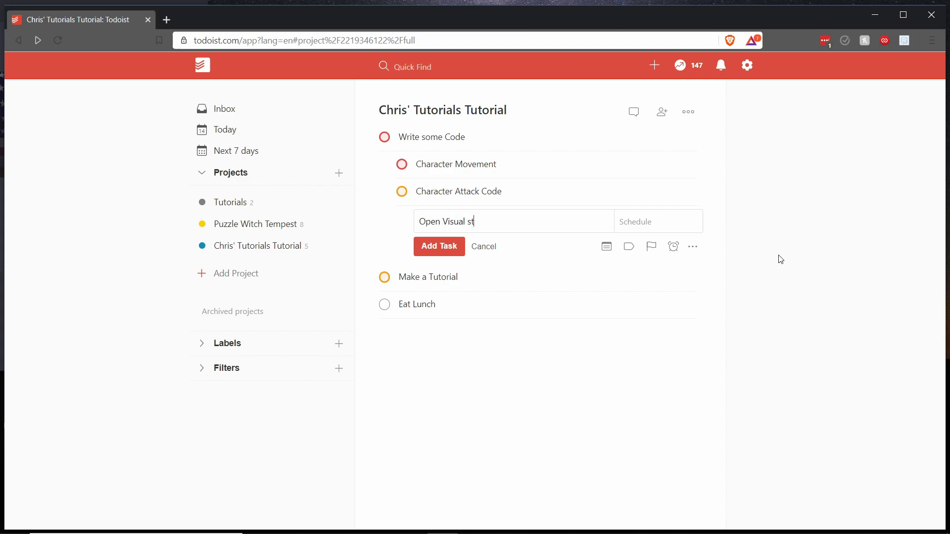
text(Studio)
key(Left)
key(Left)
key(Left)
key(Left)
key(Left)
key(Left)
key(Left)
key(Left)
key(Left)
key(Home)
text(p4)
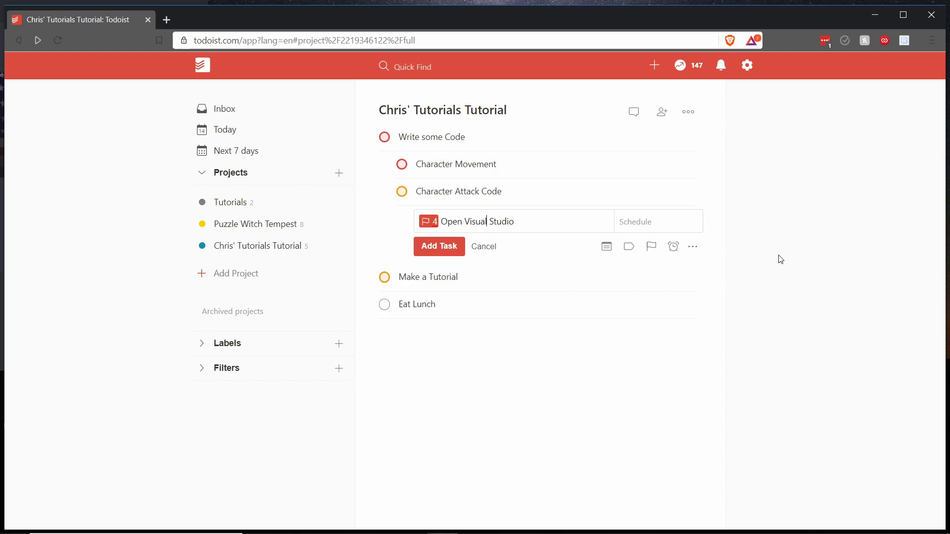
key(BackSpace)
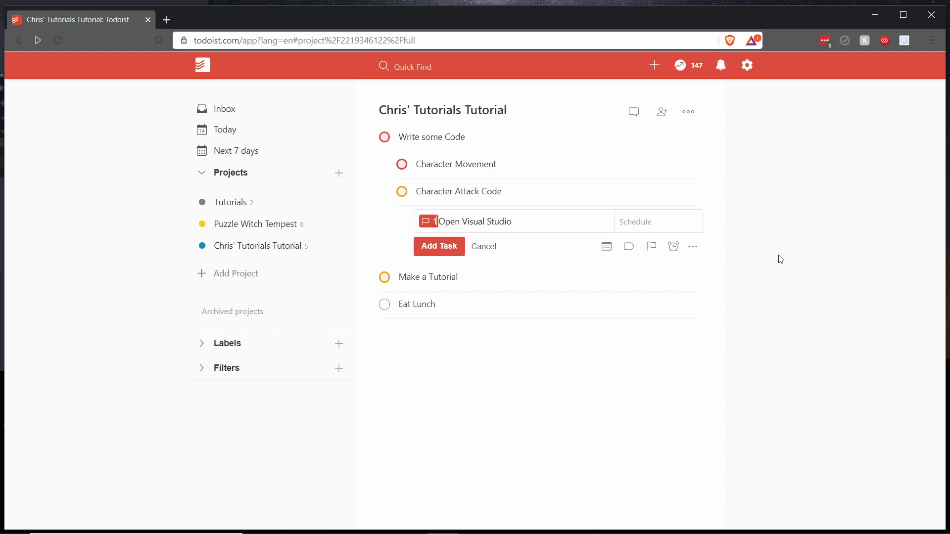
key(BackSpace)
text(1)
click(438, 247)
Make Character Movement due tomorrow (Oct 15) and Write some Code due next week (Oct 21)
click(469, 219)
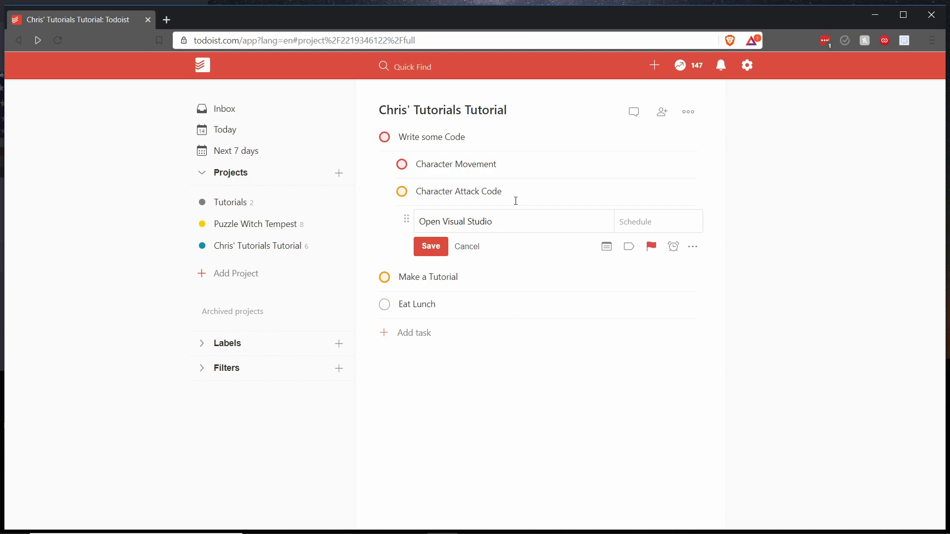
click(580, 191)
click(519, 248)
click(532, 163)
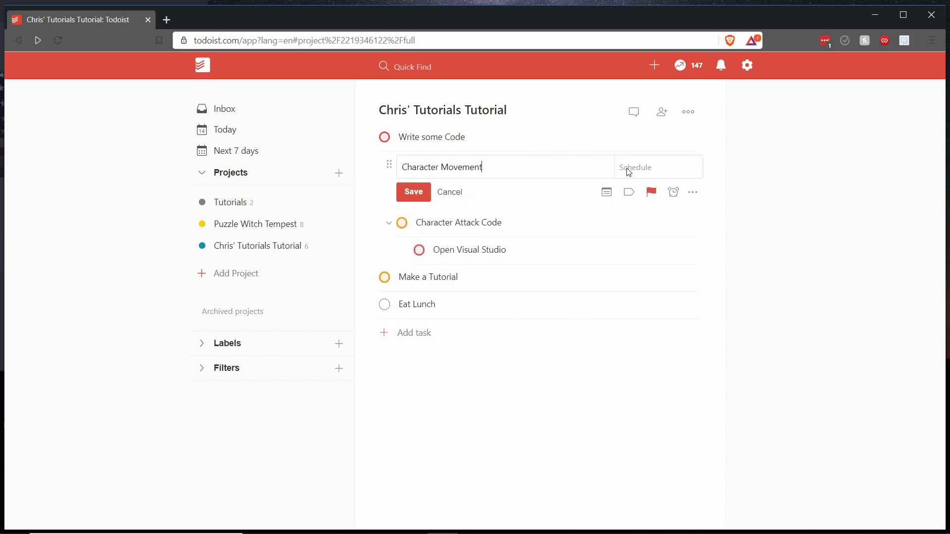
click(669, 178)
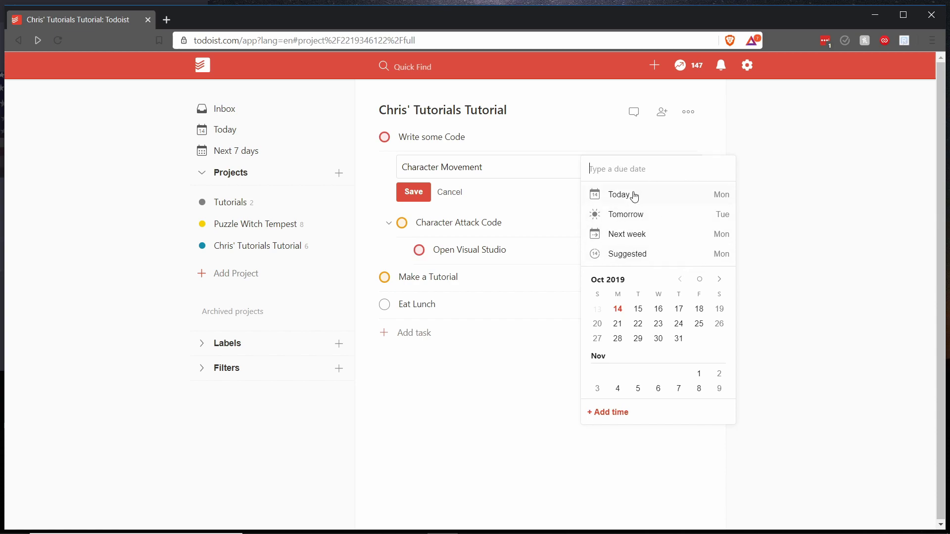
click(638, 213)
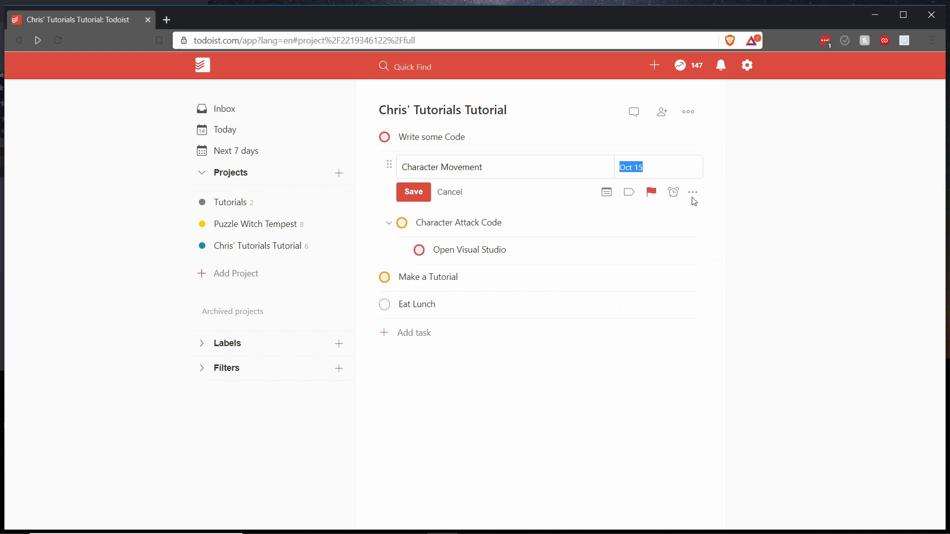
click(415, 192)
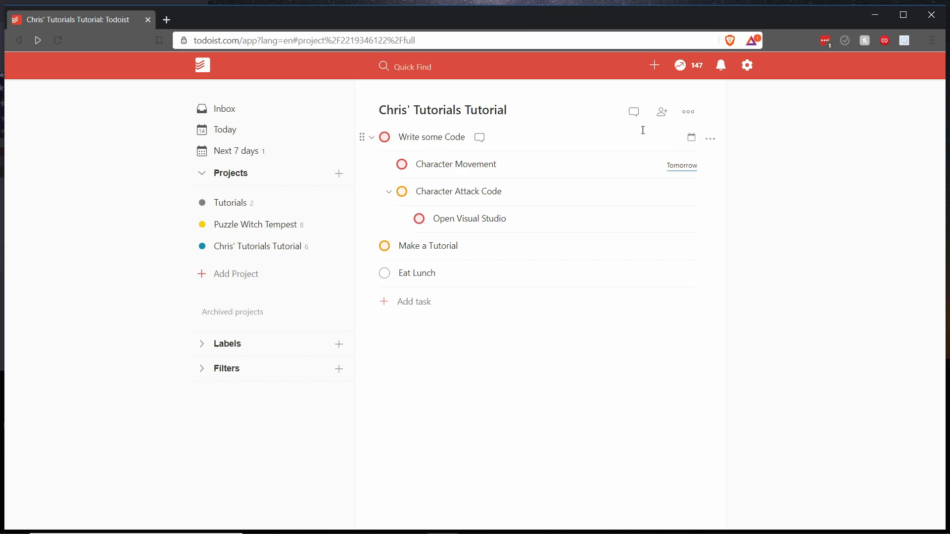
click(692, 139)
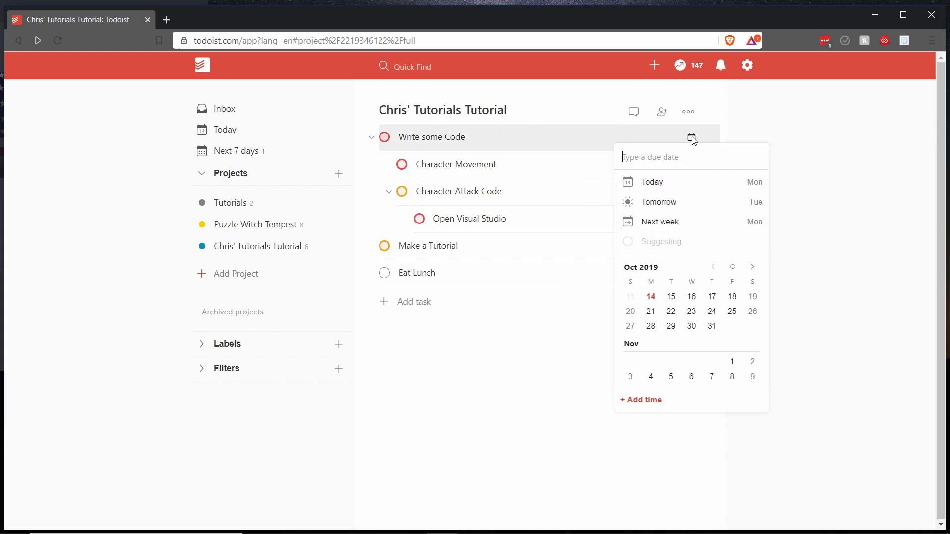
click(695, 227)
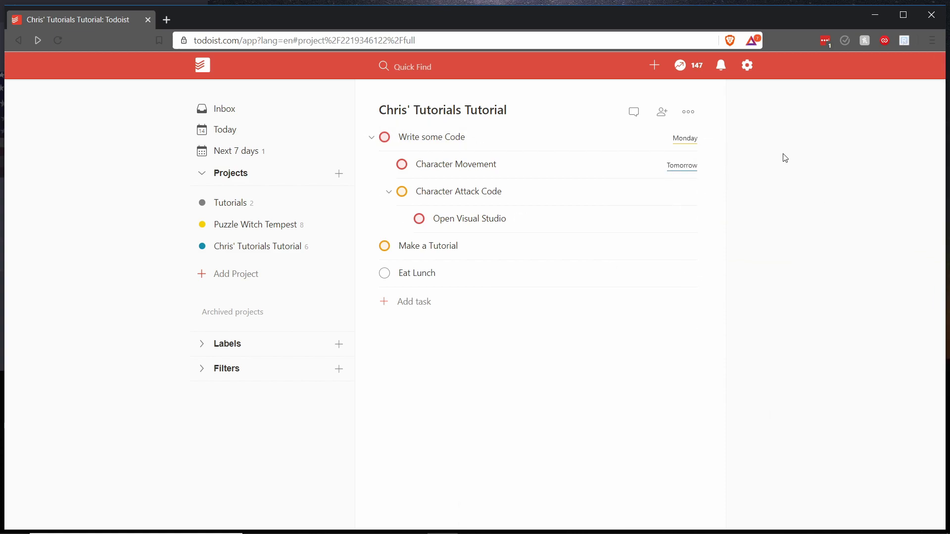
Below Character Attack Code, add 'Look up references on Youtube' (p2) and 'Coffee' (p4)
right_click(542, 192)
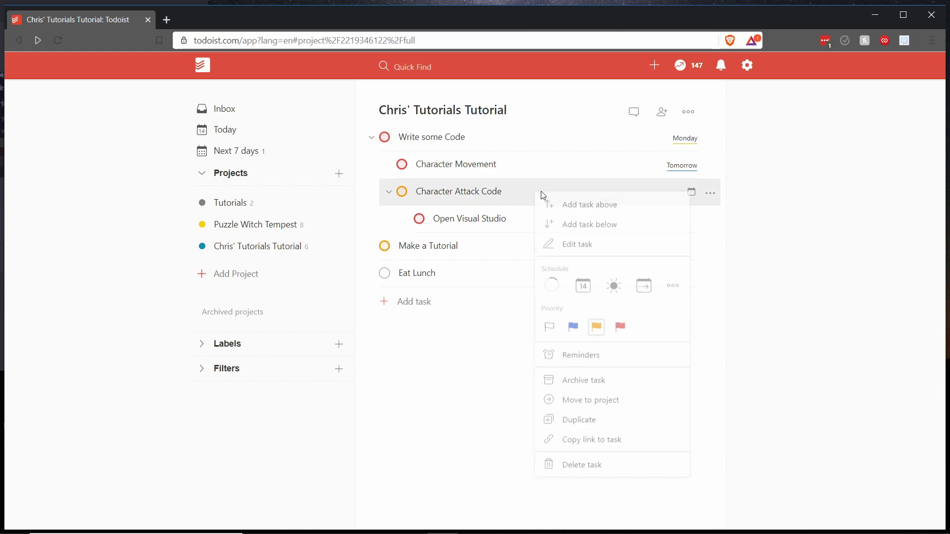
click(583, 226)
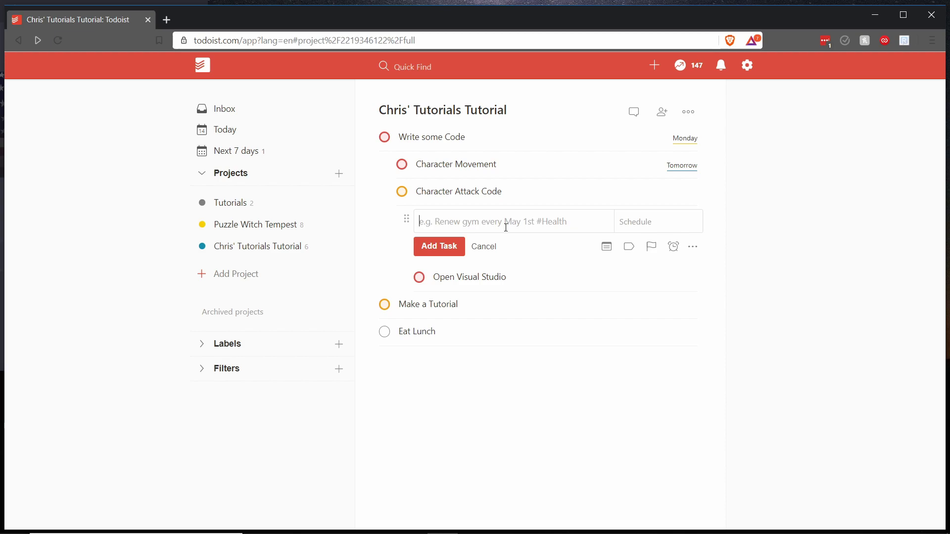
text(Look )
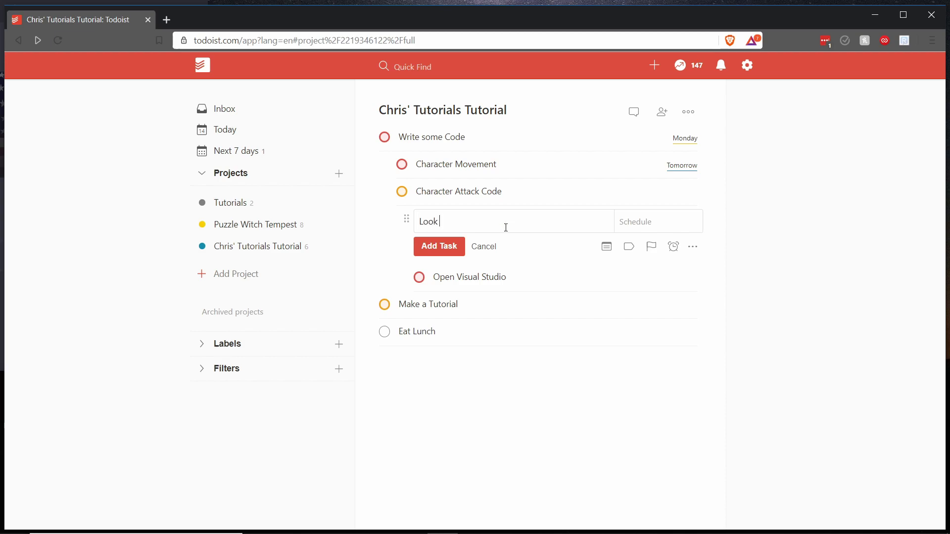
text(up references on Youtube p2)
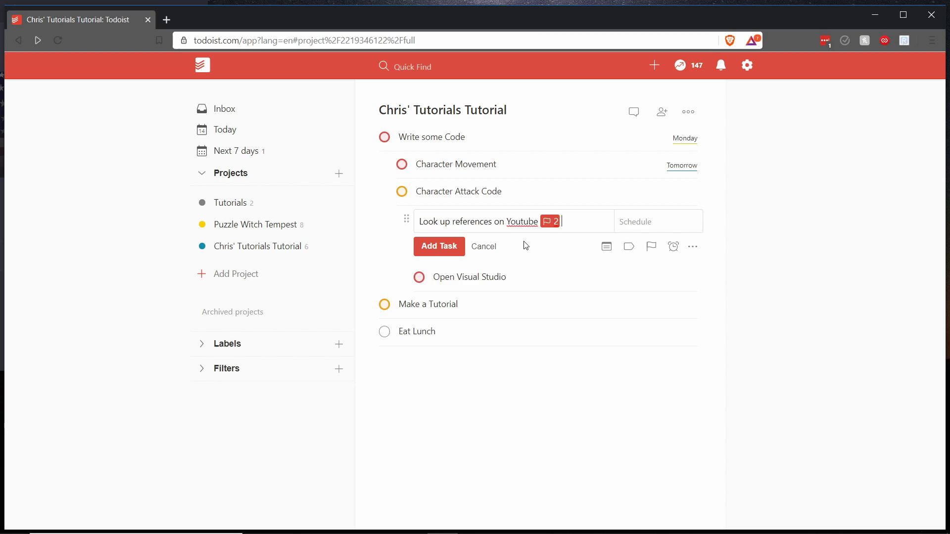
click(463, 252)
text(p4 Coffee)
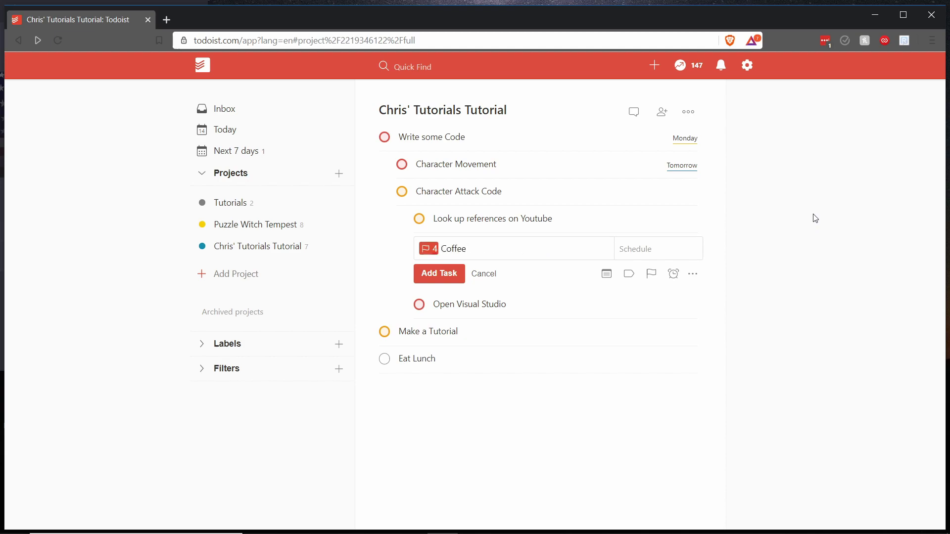
click(419, 279)
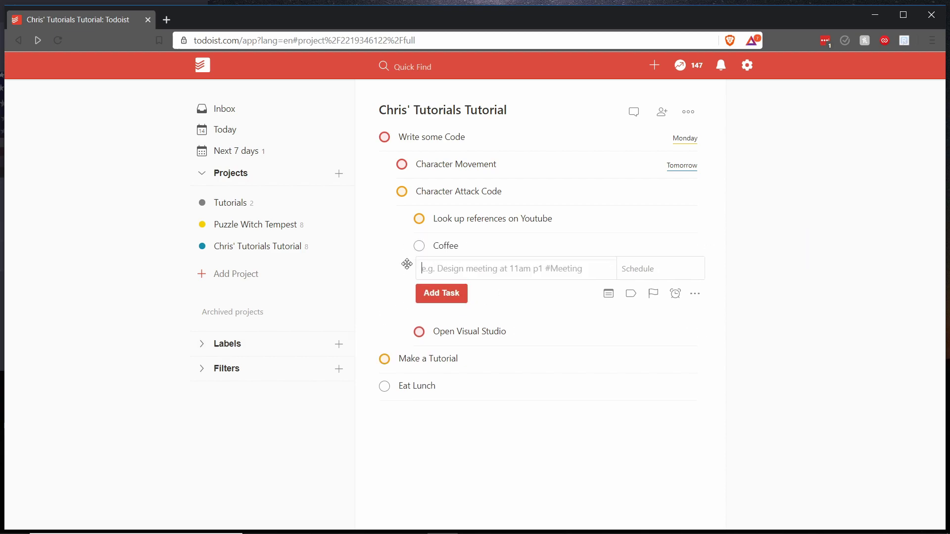
drag(406, 263, 403, 268)
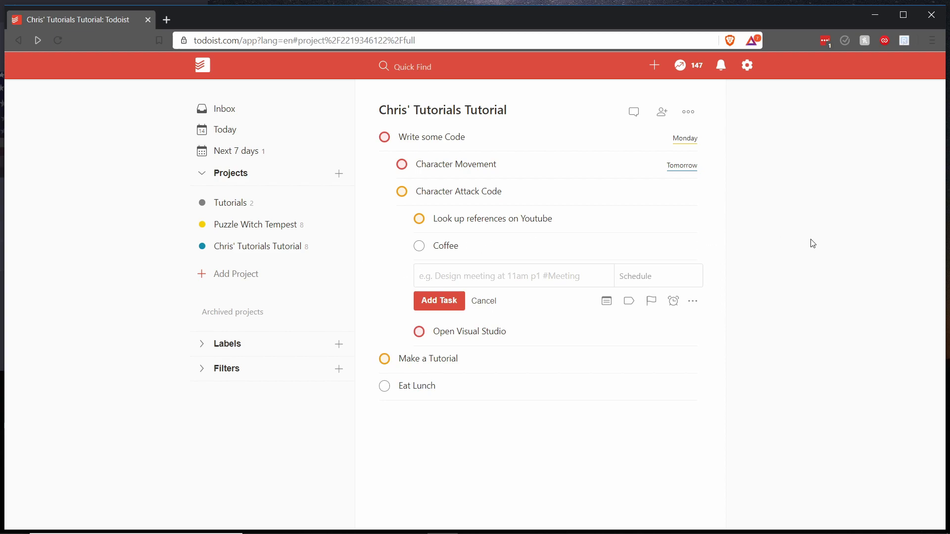
Cancel the leftover empty task editor so the nested task list shows
click(482, 300)
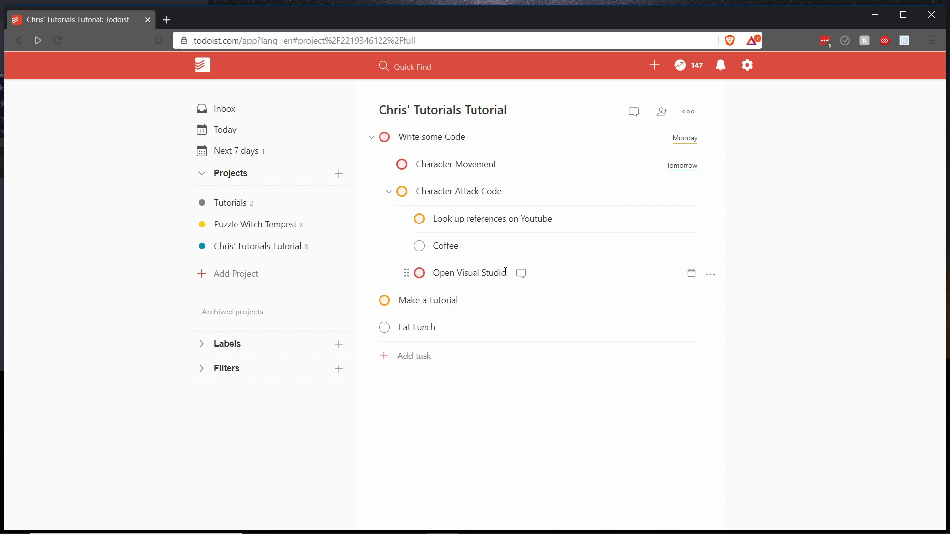
Sort the project by priority (Open Visual Studio, Youtube references, Coffee), then maximize the browser window
click(695, 112)
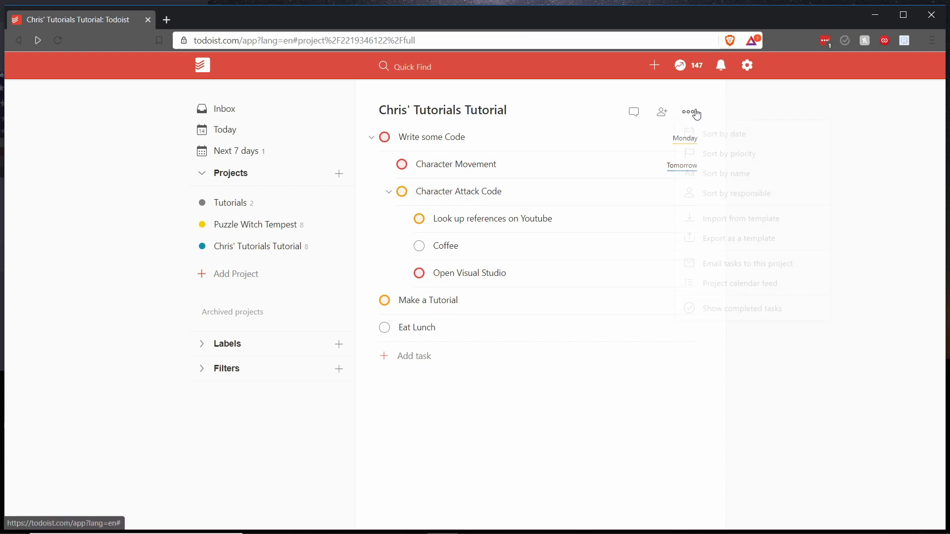
click(712, 154)
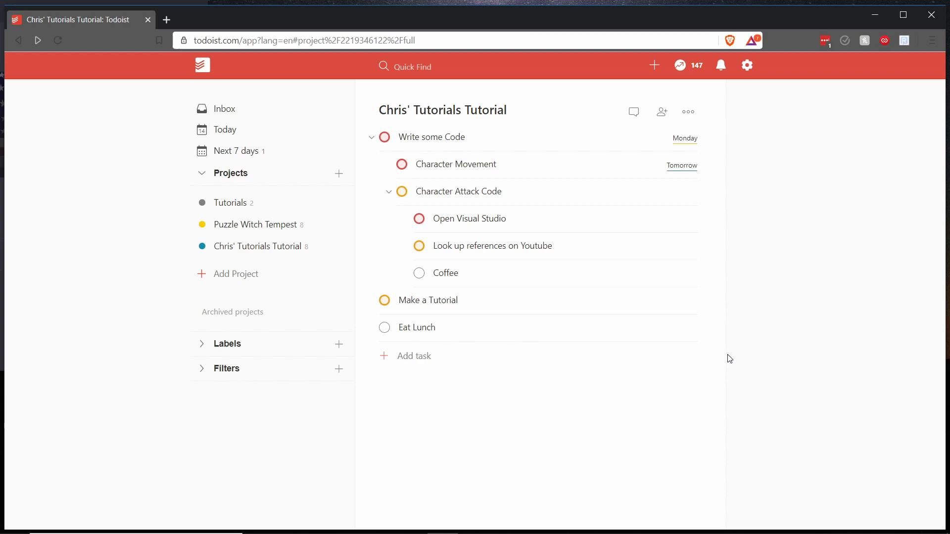
key(super+Up)
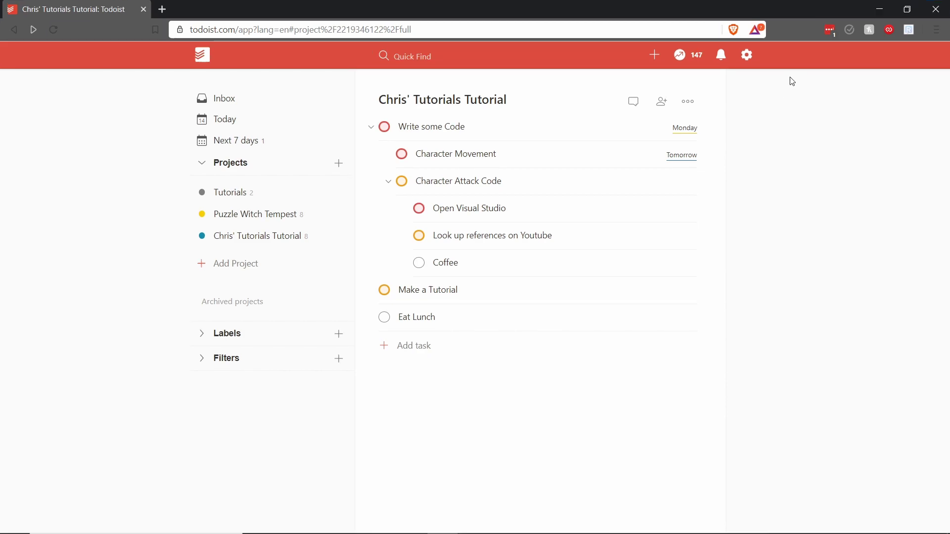